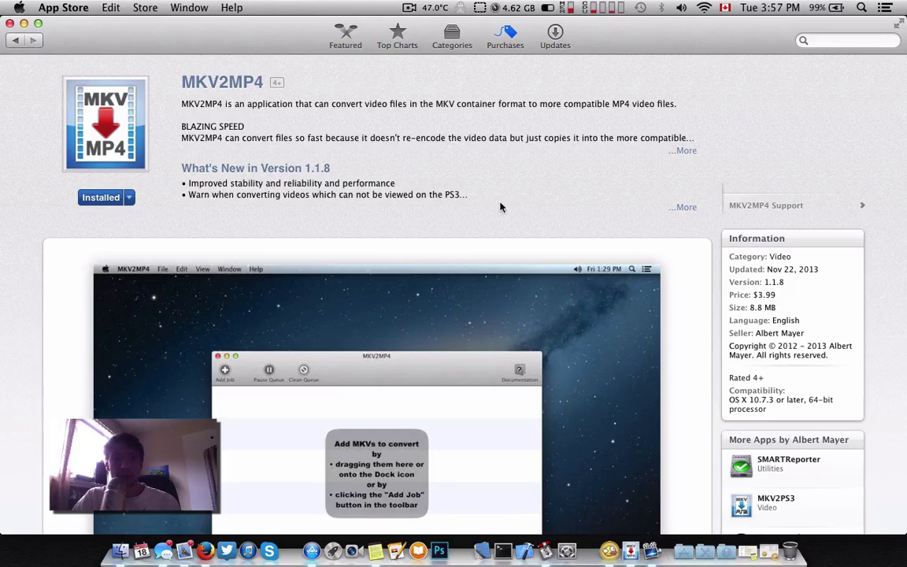
# Expand MKV2MP4's full App Store description and scroll through it
pyautogui.click(684, 150)
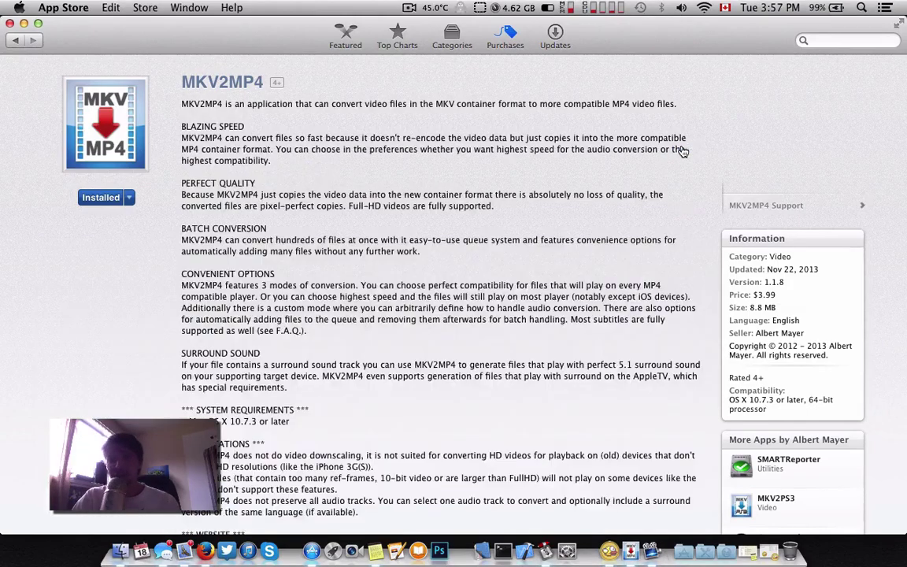
pyautogui.scroll(-3, 577, 154)
pyautogui.scroll(3, 567, 150)
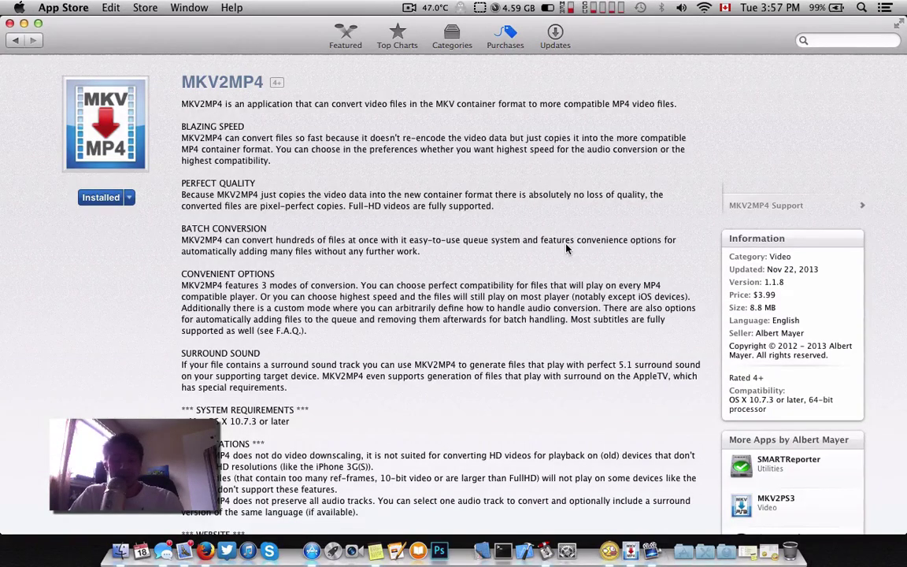
# Hide App Store, bring MKV2MP4 forward, and view then close its About window
pyautogui.click(24, 22)
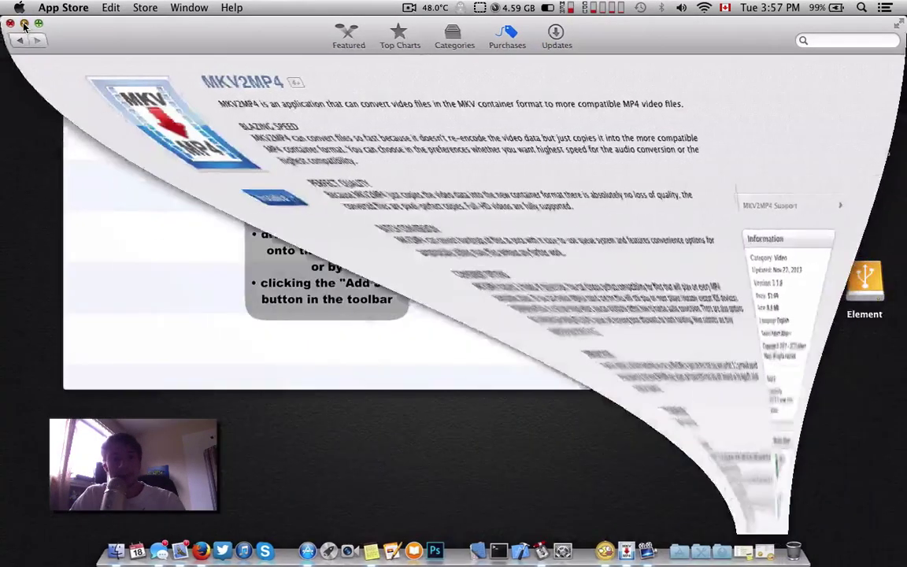
pyautogui.click(344, 95)
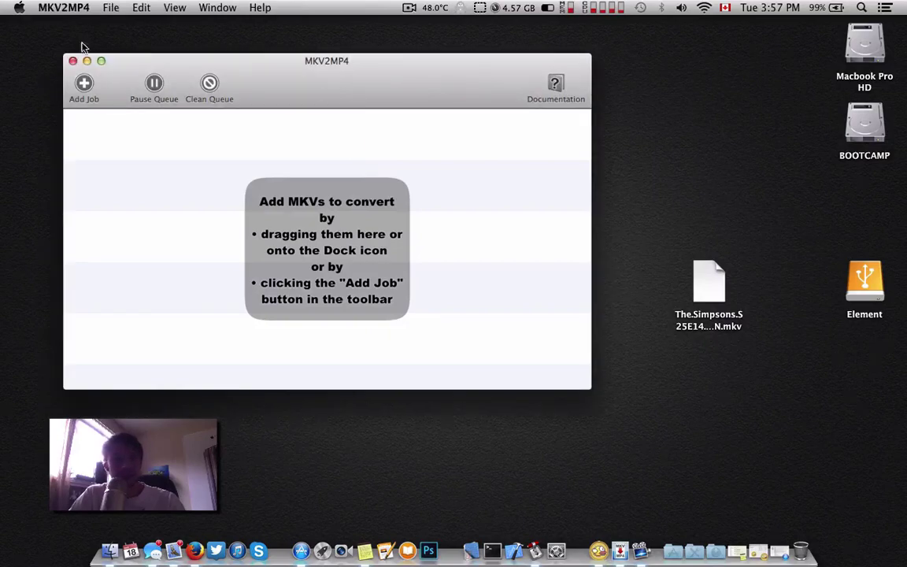
pyautogui.click(37, 8)
pyautogui.click(56, 28)
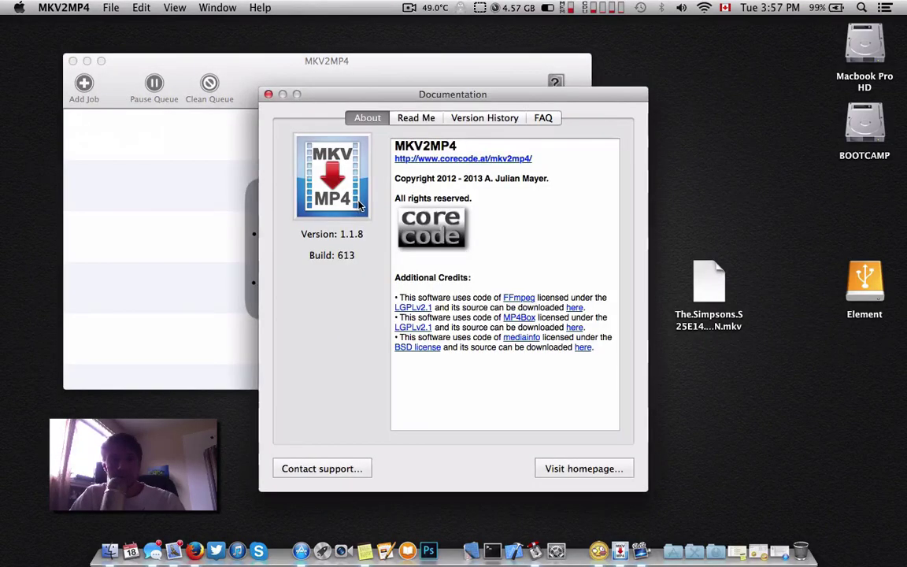
pyautogui.click(269, 95)
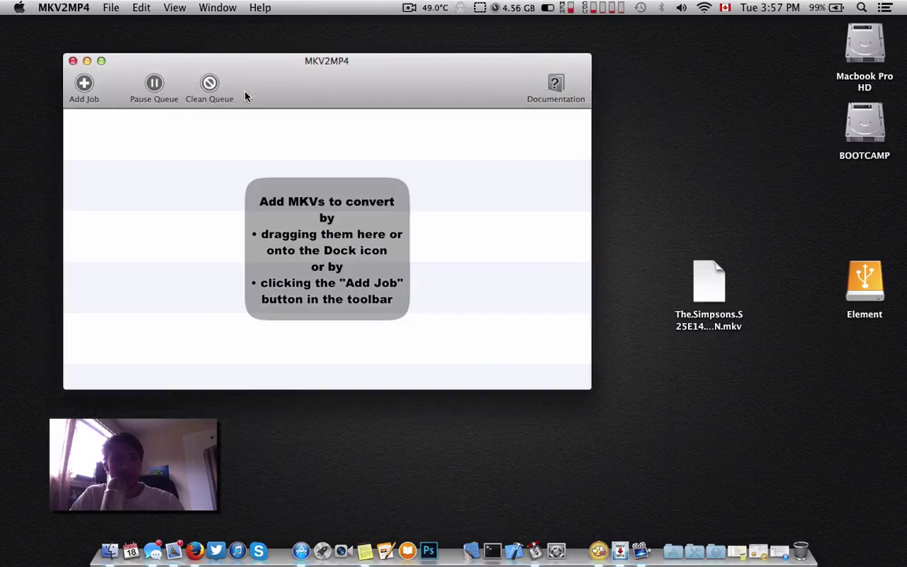
# In Preferences, include a 5.1 audio track, set AAC bitrate to 192 kbps, keep destination 'Always ask'
pyautogui.click(63, 8)
pyautogui.click(78, 46)
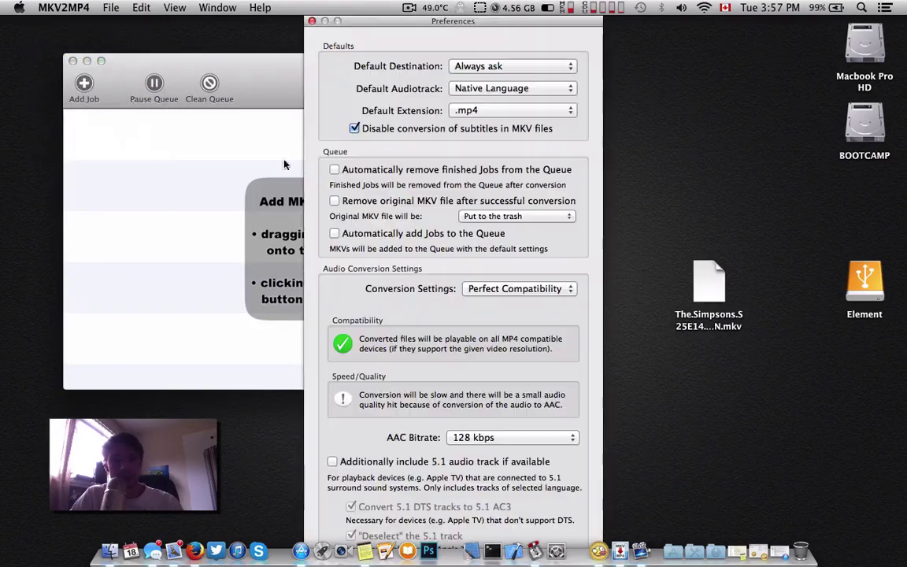
pyautogui.moveTo(399, 25); pyautogui.dragTo(439, 25)
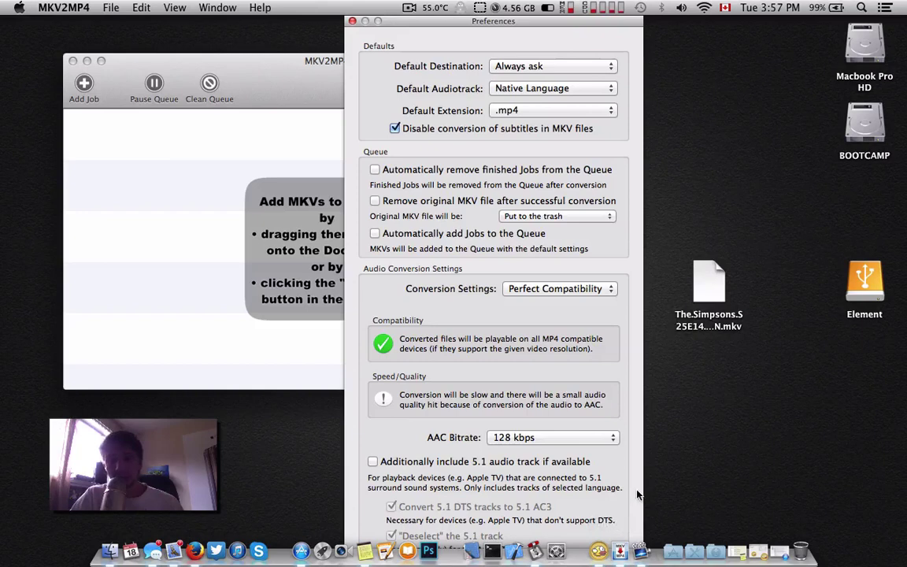
pyautogui.click(493, 462)
pyautogui.click(531, 446)
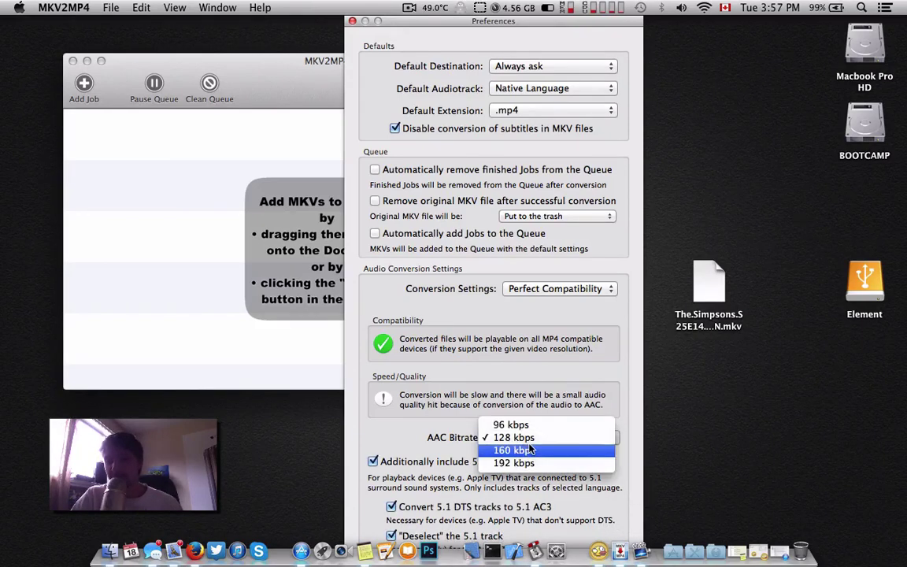
pyautogui.click(516, 467)
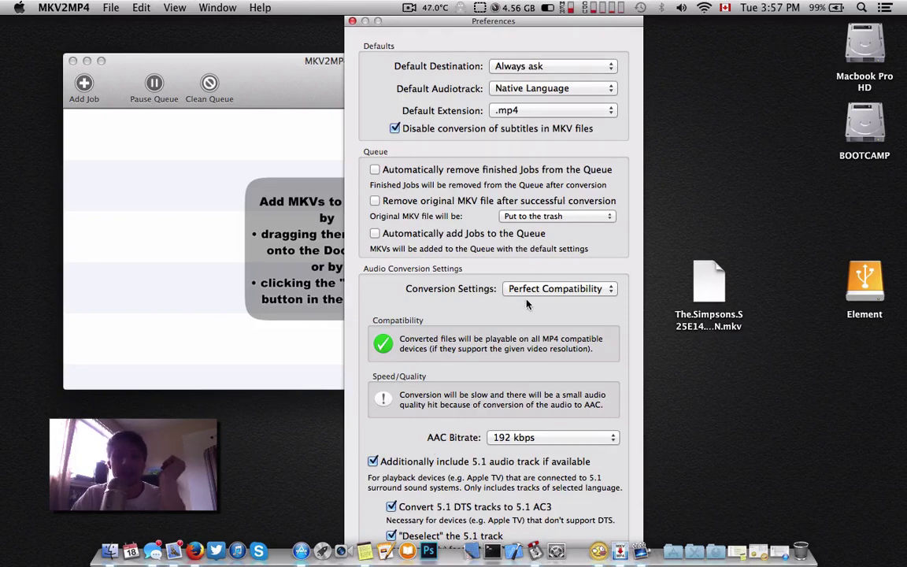
pyautogui.click(520, 69)
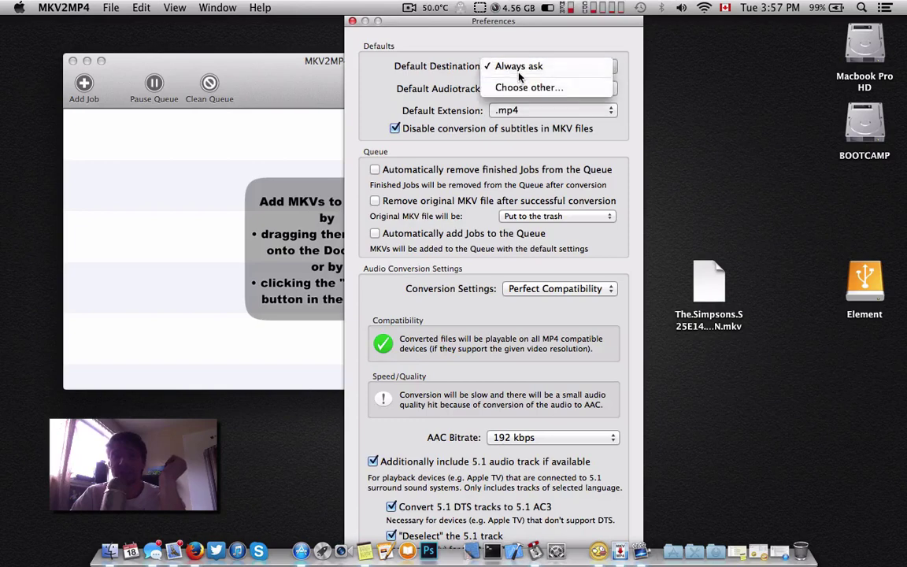
pyautogui.click(487, 51)
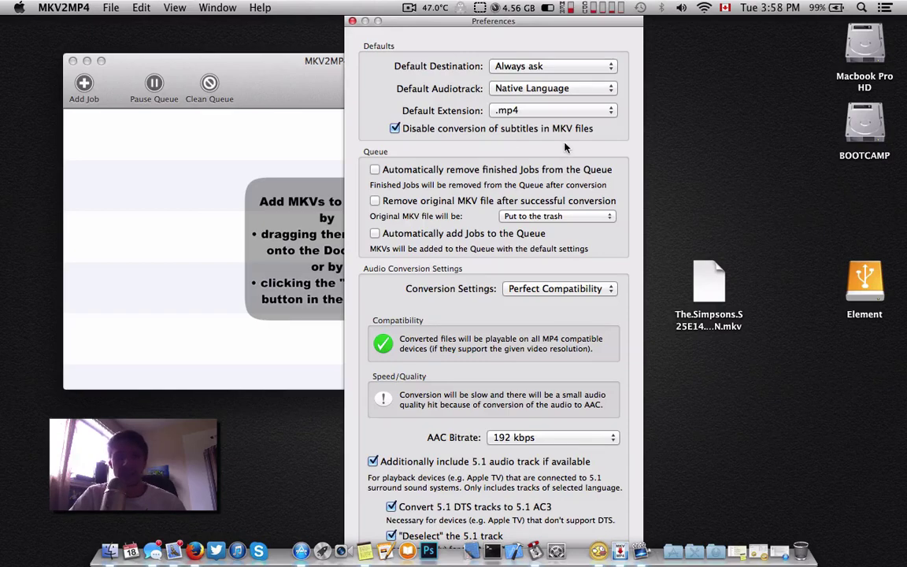
pyautogui.click(184, 156)
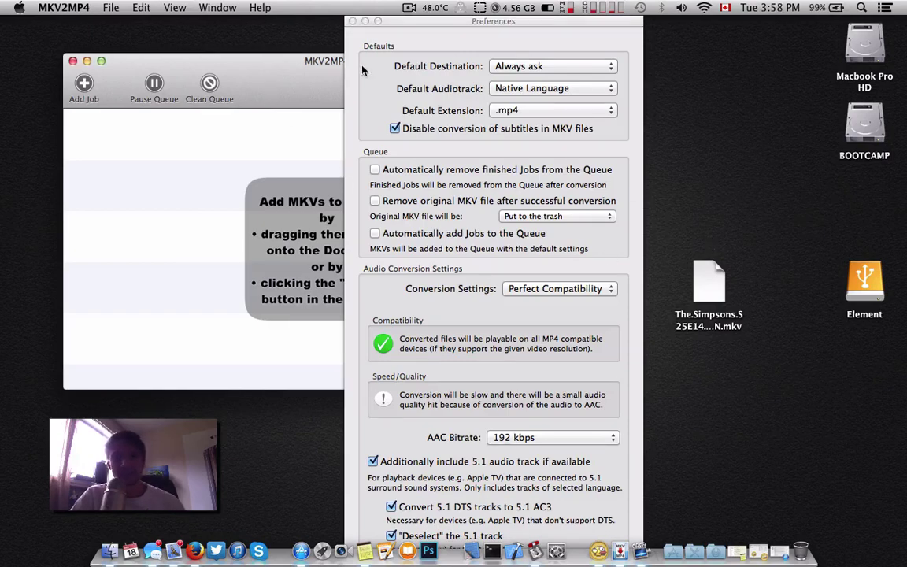
# Add The.Simpsons.S25E14.720p.HDTV.X264-DIMENSION.mkv to the queue, keeping the first ac3 audio track
pyautogui.click(353, 23)
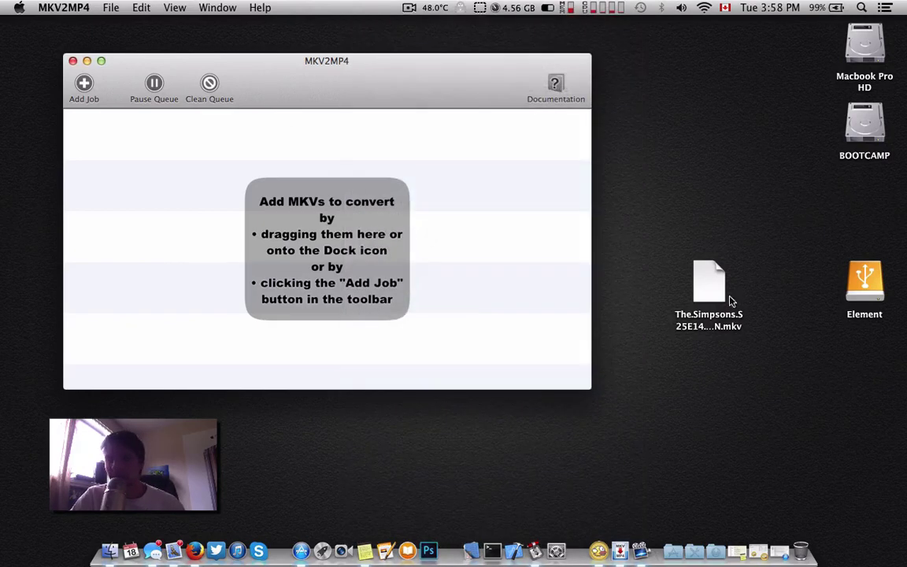
pyautogui.click(715, 297)
pyautogui.moveTo(715, 297); pyautogui.dragTo(382, 203)
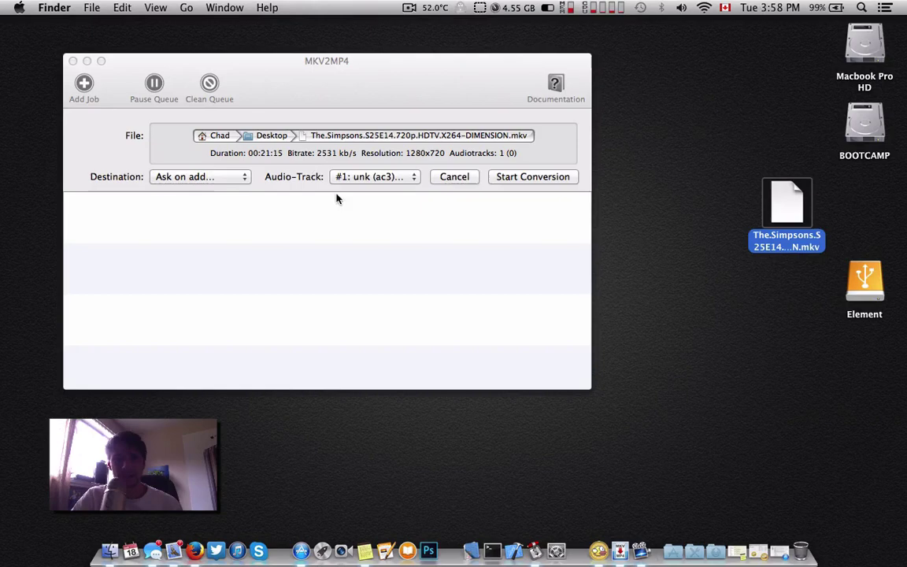
pyautogui.click(374, 176)
pyautogui.click(374, 178)
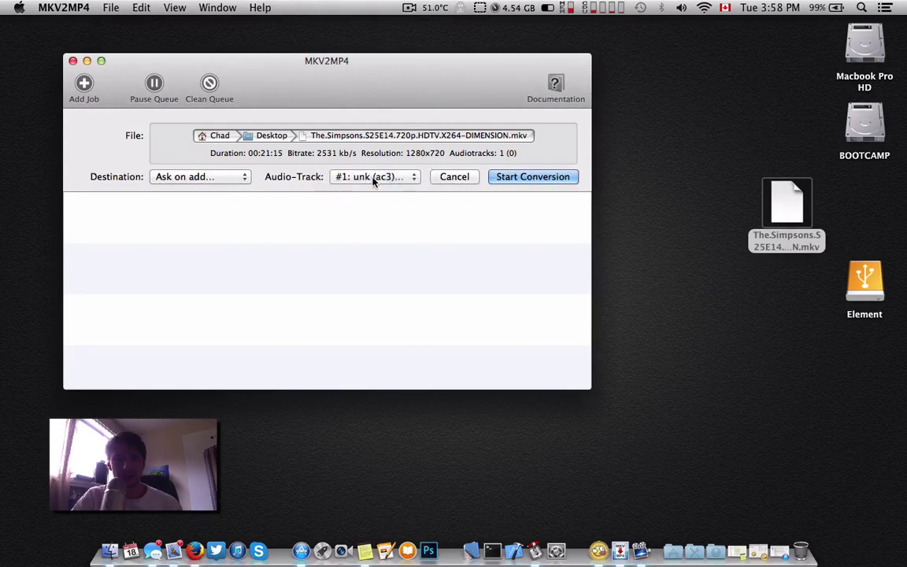
# Keep destination as 'Ask on add' and start the conversion, saving the MP4 to the Desktop
pyautogui.click(196, 180)
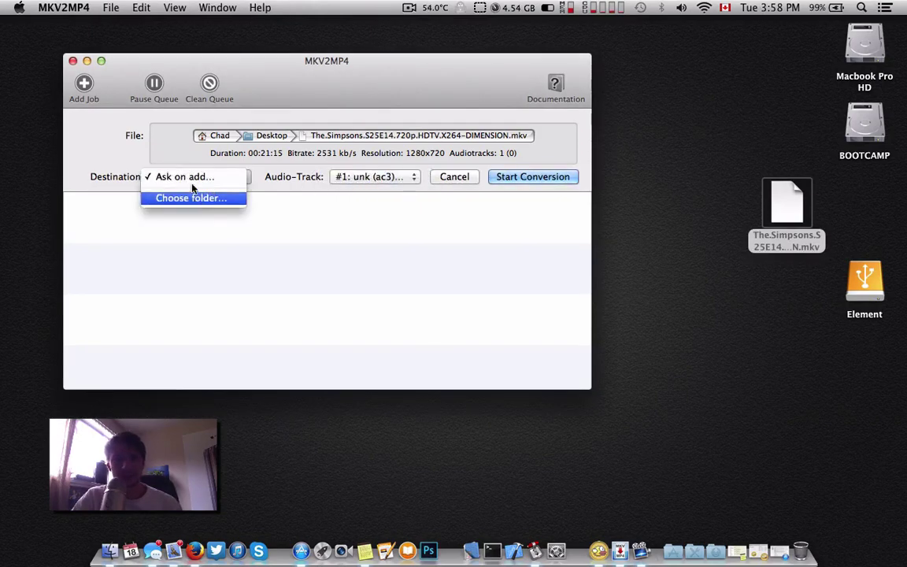
pyautogui.click(183, 177)
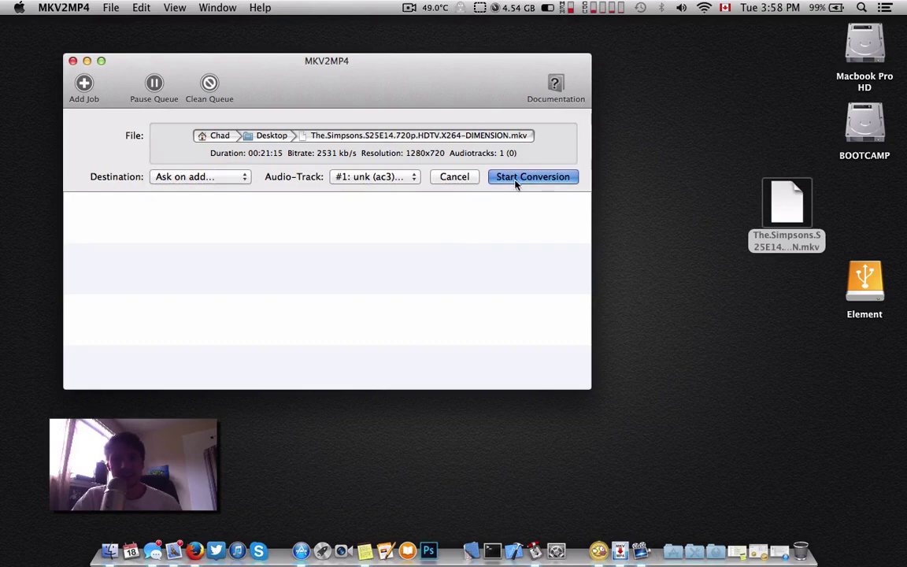
pyautogui.click(518, 178)
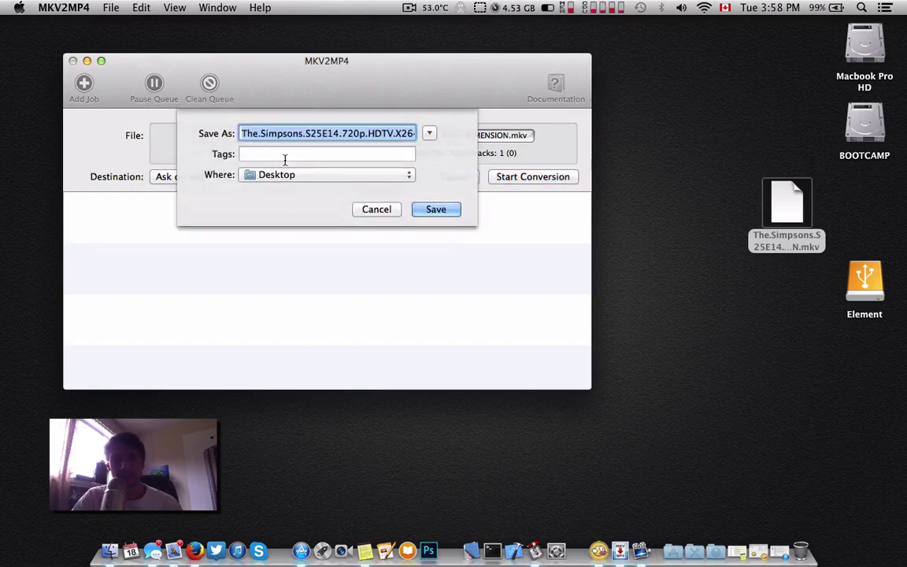
pyautogui.click(443, 210)
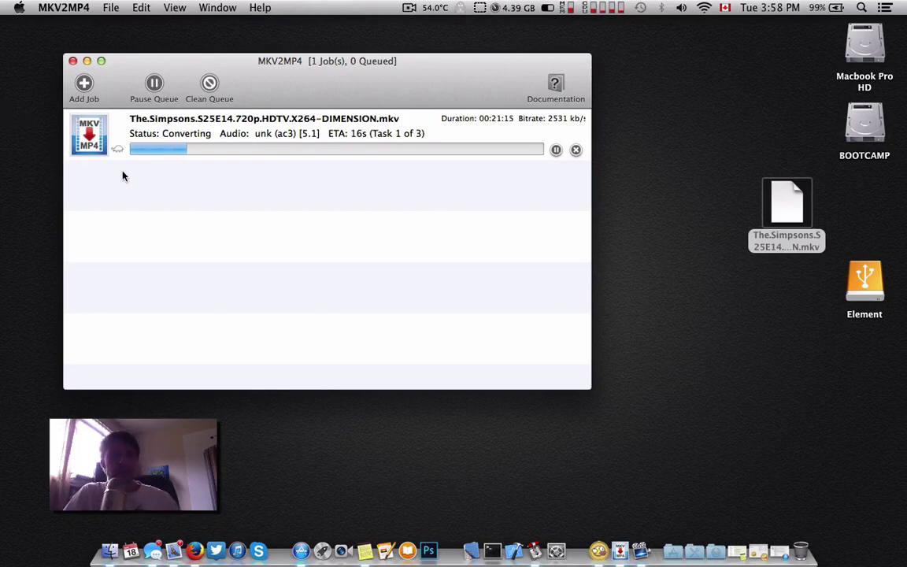
# Open Get Info for the desktop MKV, set the converter window aside, and wait for the job to finish
pyautogui.moveTo(117, 153)
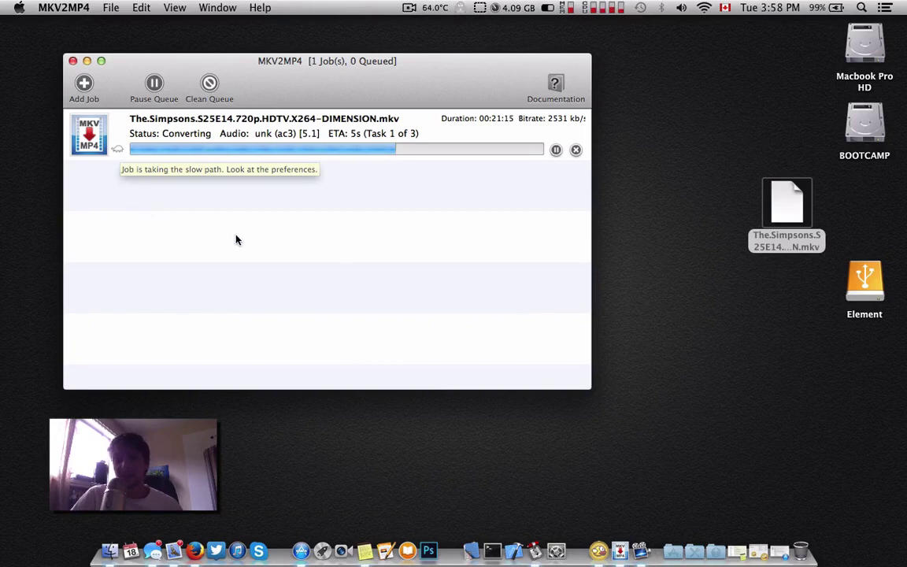
pyautogui.rightClick(794, 214)
pyautogui.click(706, 282)
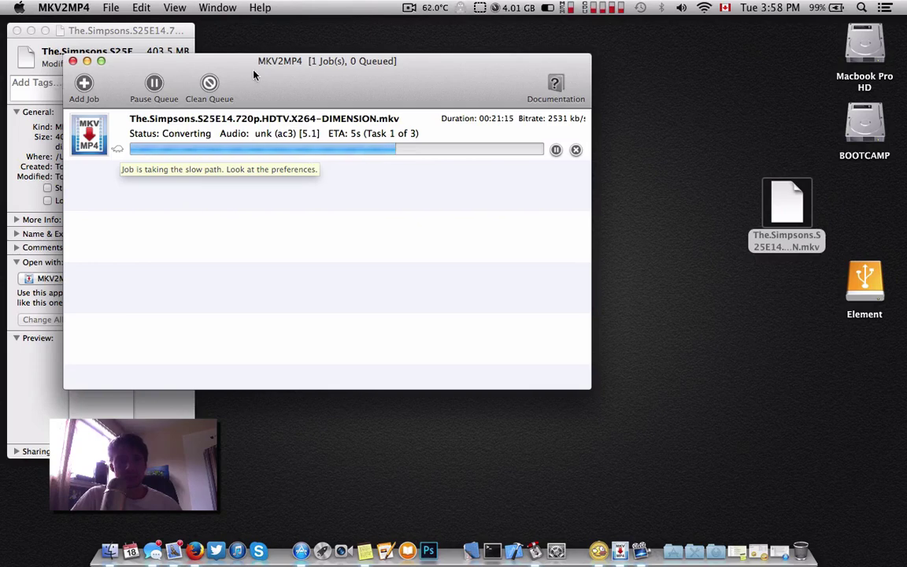
pyautogui.moveTo(255, 76); pyautogui.dragTo(384, 101)
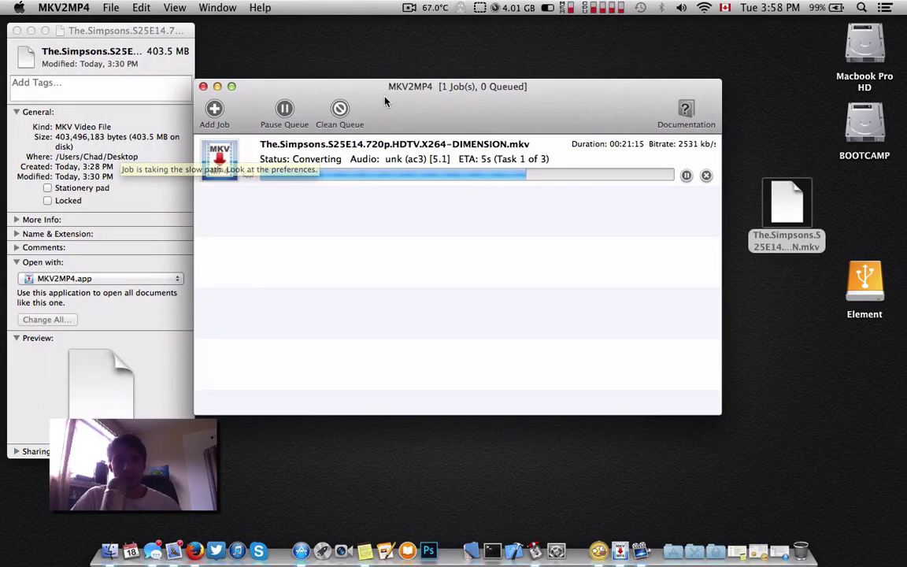
pyautogui.click(386, 151)
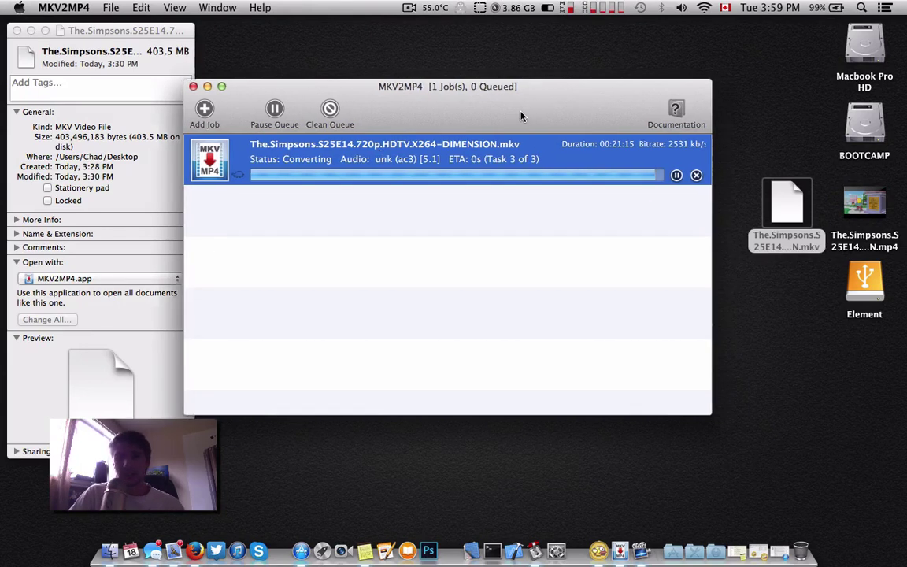
pyautogui.moveTo(536, 113); pyautogui.dragTo(446, 84)
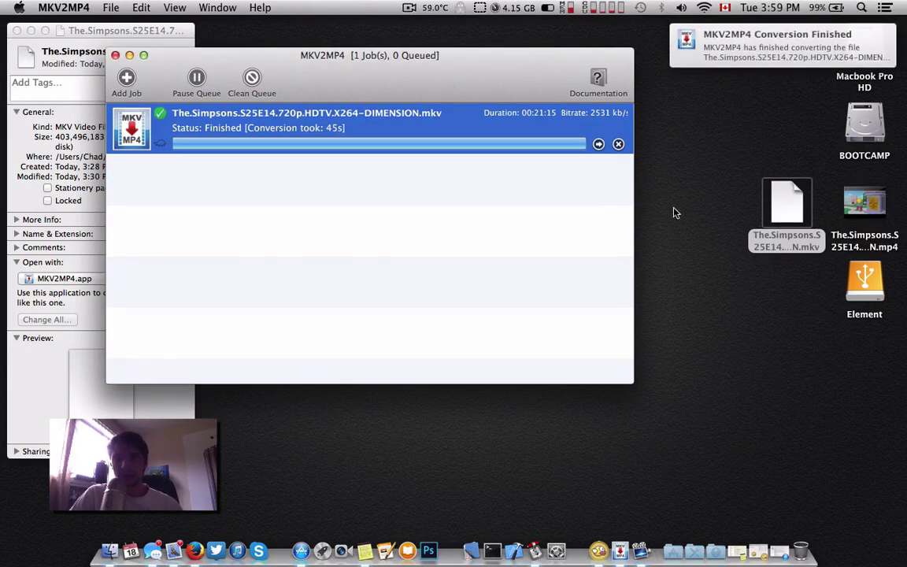
# Select the desktop MKV file and move its icon up and left
pyautogui.click(706, 221)
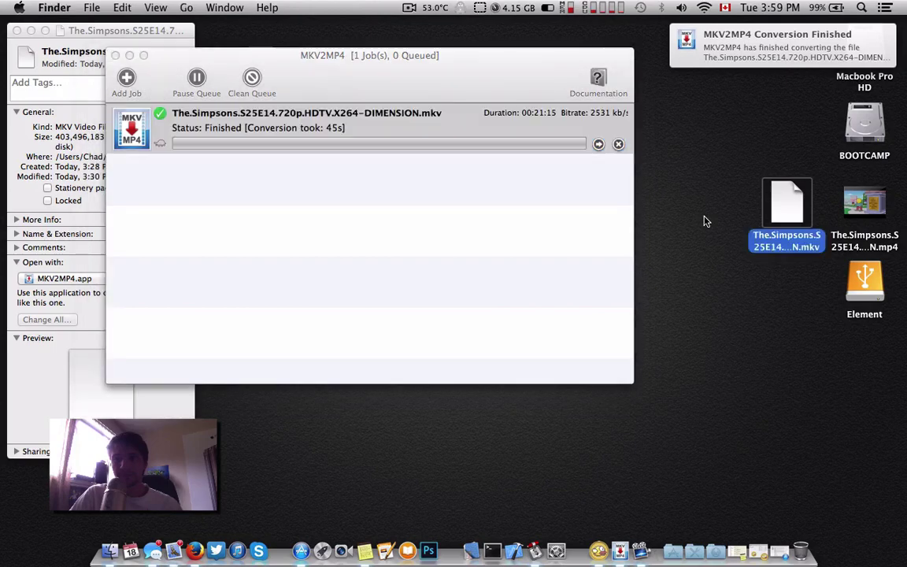
pyautogui.click(646, 186)
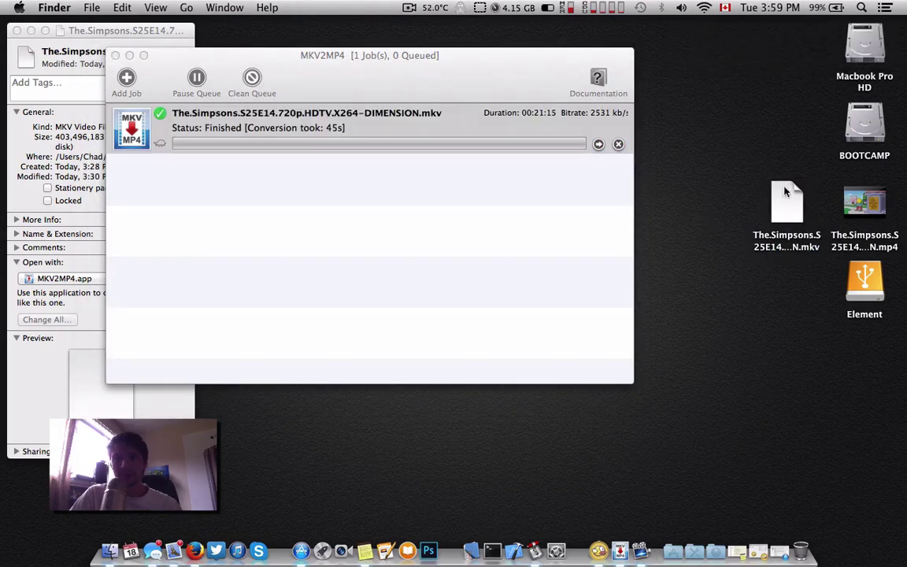
pyautogui.moveTo(787, 203); pyautogui.dragTo(709, 130)
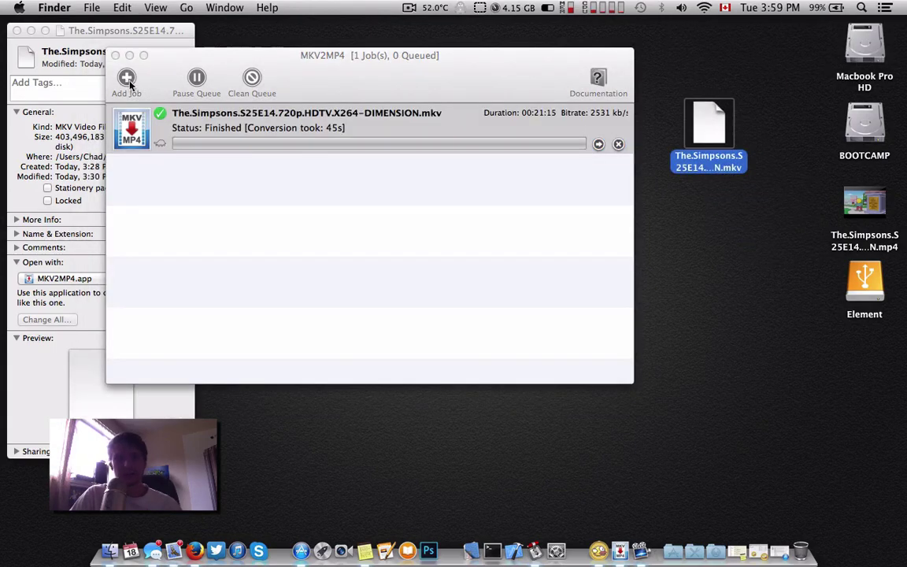
# Check the MKV2MP4 Preferences removal options, then close Preferences
pyautogui.click(55, 8)
pyautogui.moveTo(122, 7)
pyautogui.click(218, 268)
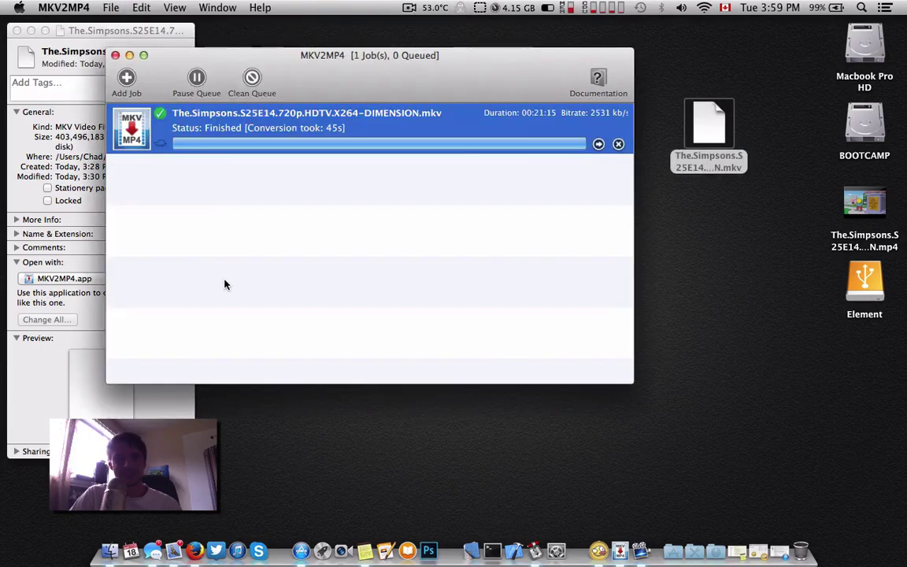
pyautogui.click(43, 7)
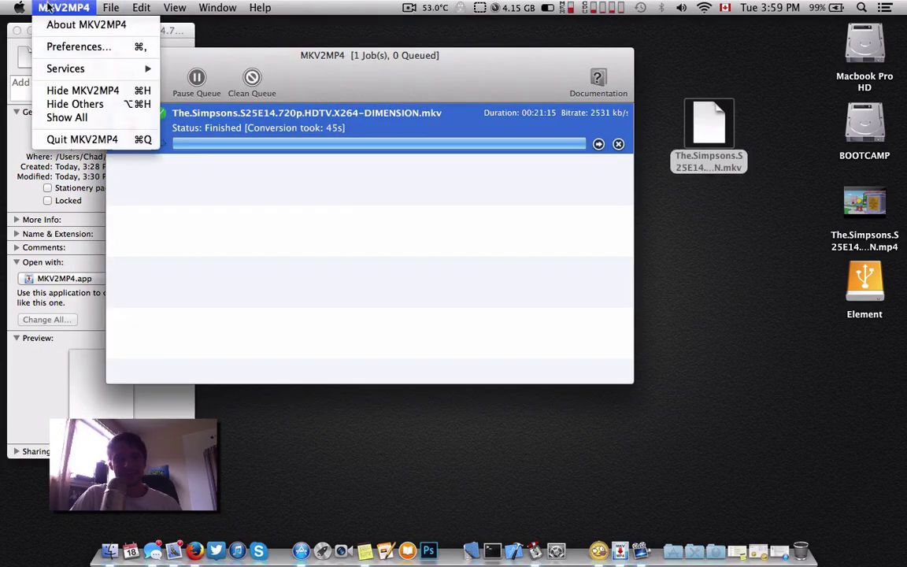
pyautogui.click(71, 46)
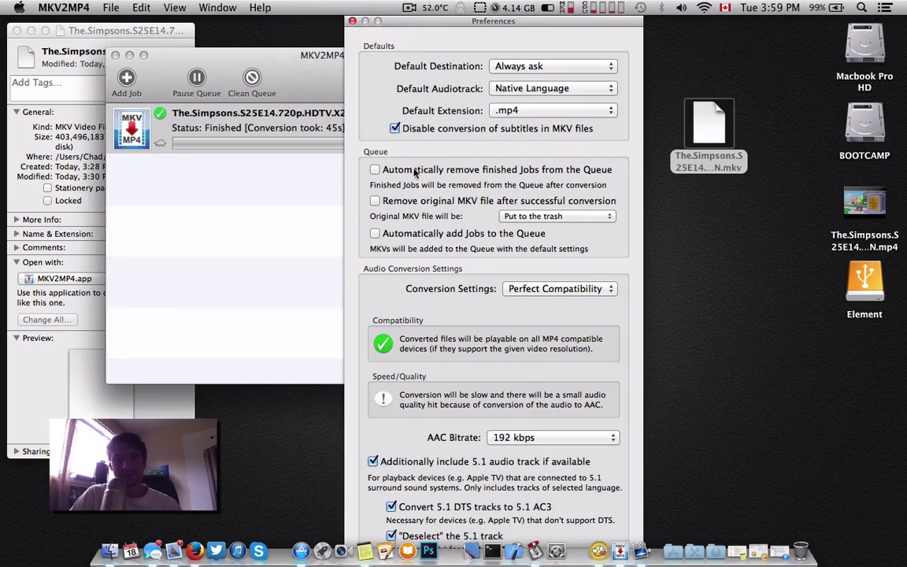
pyautogui.click(352, 21)
# Move the original MKV episode to the Trash and tidy the MP4 icon and converter window
pyautogui.rightClick(715, 111)
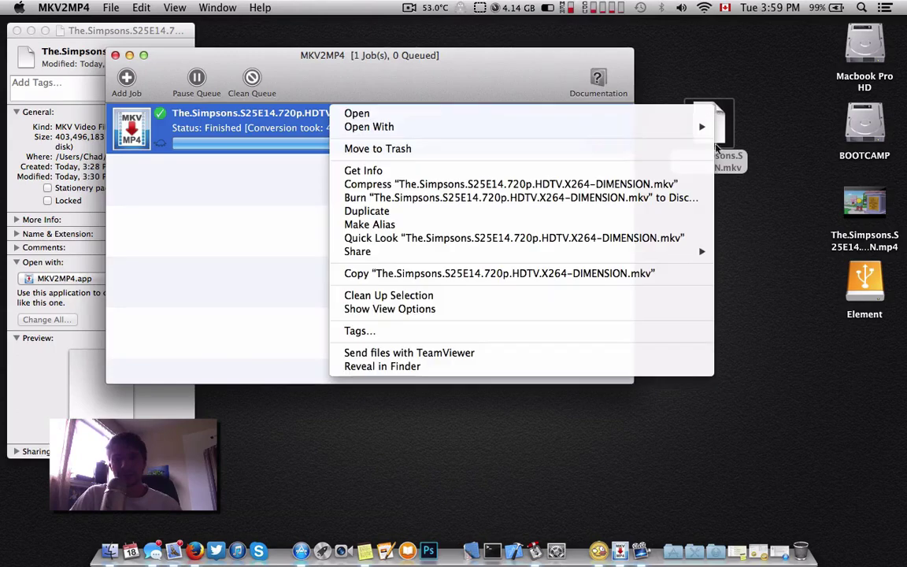
pyautogui.click(623, 145)
pyautogui.moveTo(873, 217); pyautogui.dragTo(795, 217)
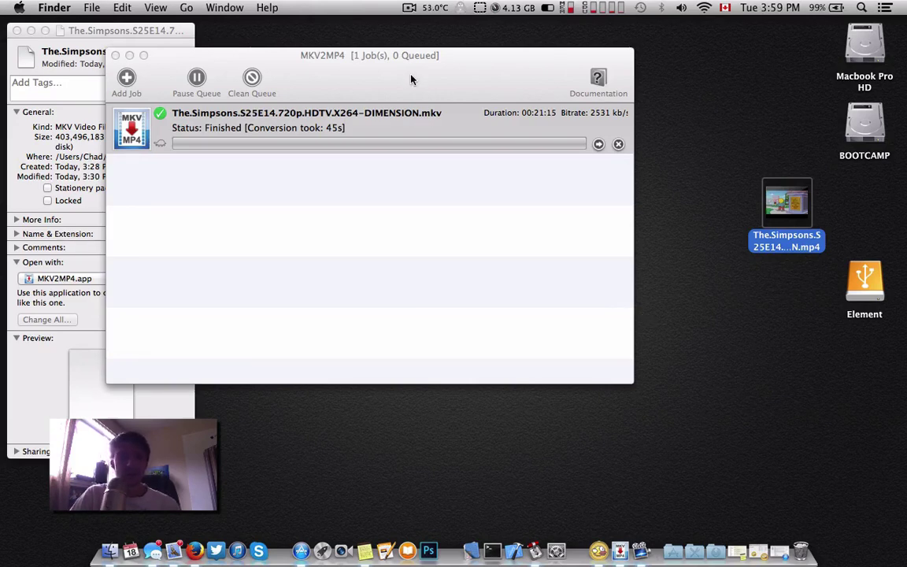
pyautogui.moveTo(413, 78); pyautogui.dragTo(449, 86)
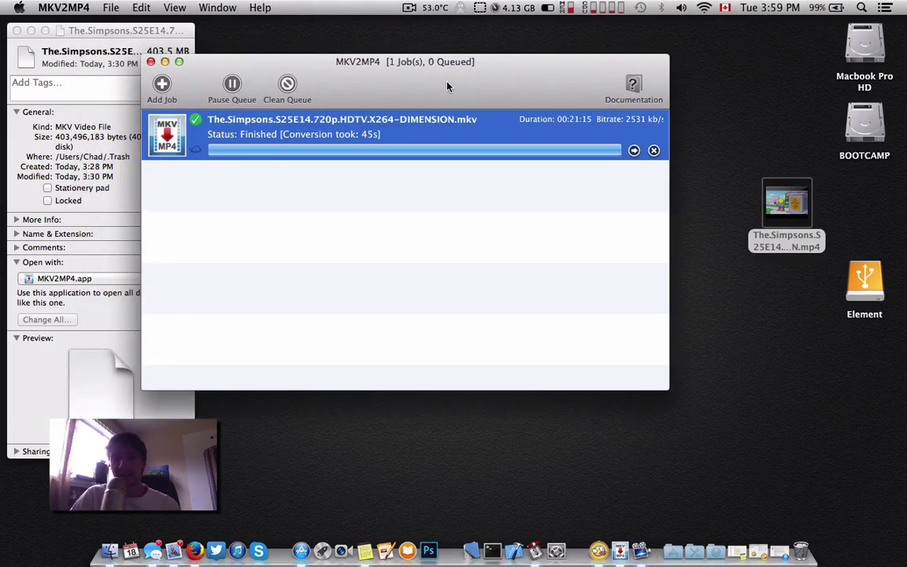